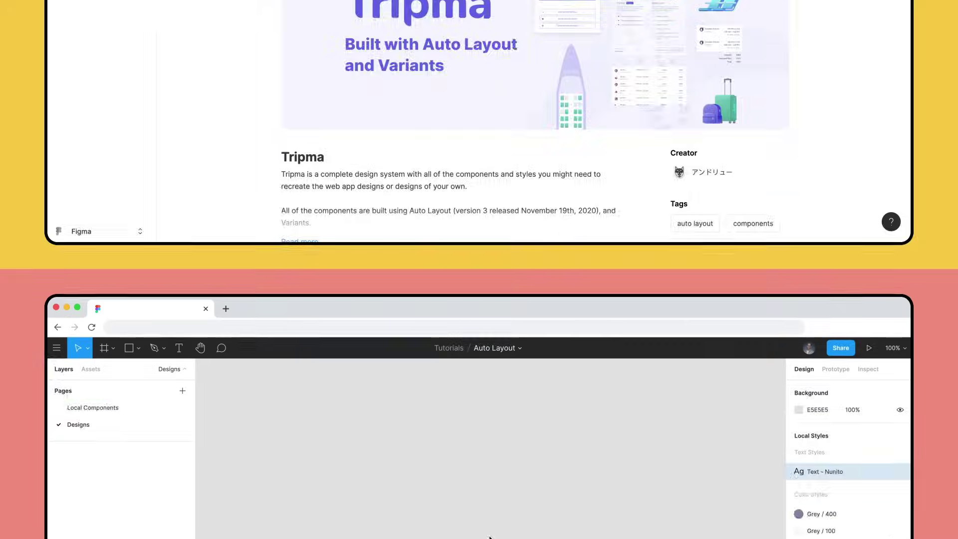
- Add a 'Button' text layer and apply the Text - Nunito style to it
key(t)
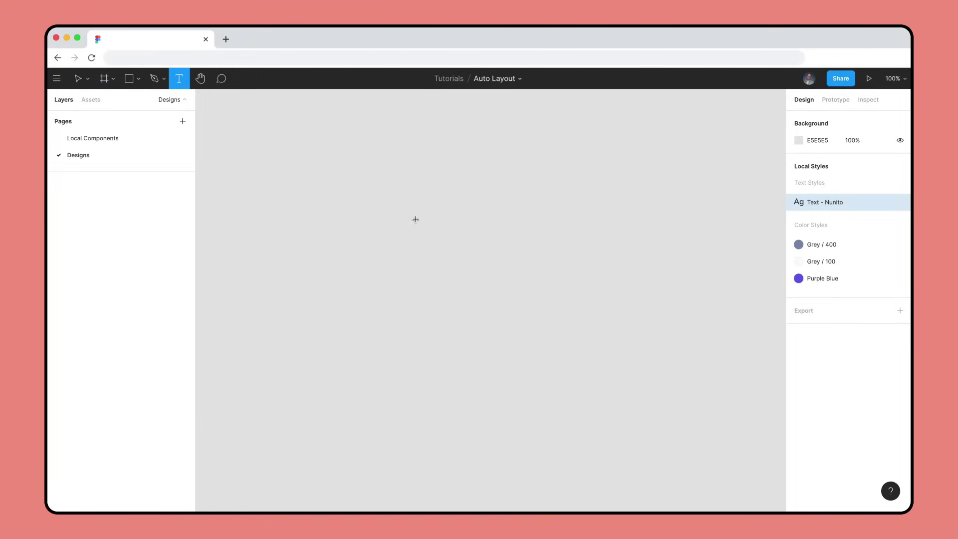
click(415, 219)
text(Button)
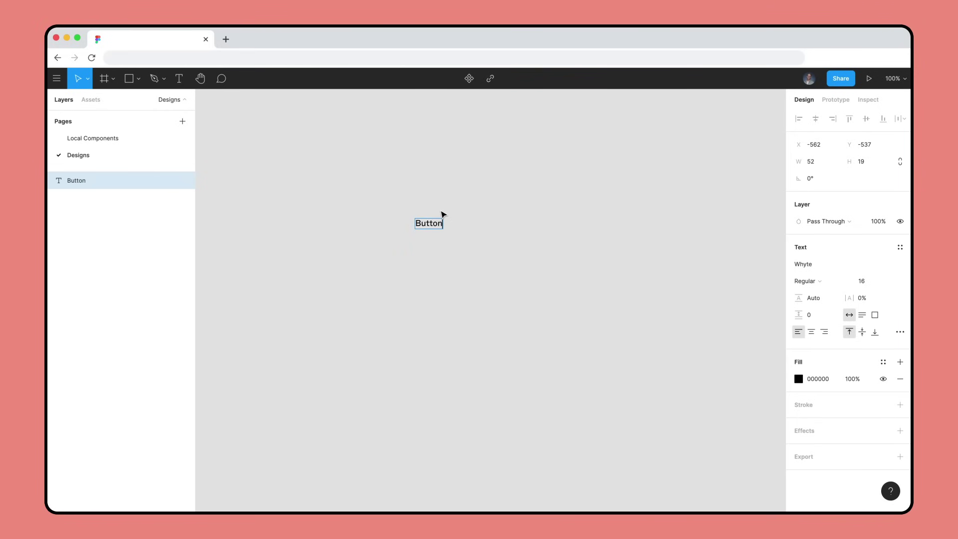
key(Escape)
key(shift+2)
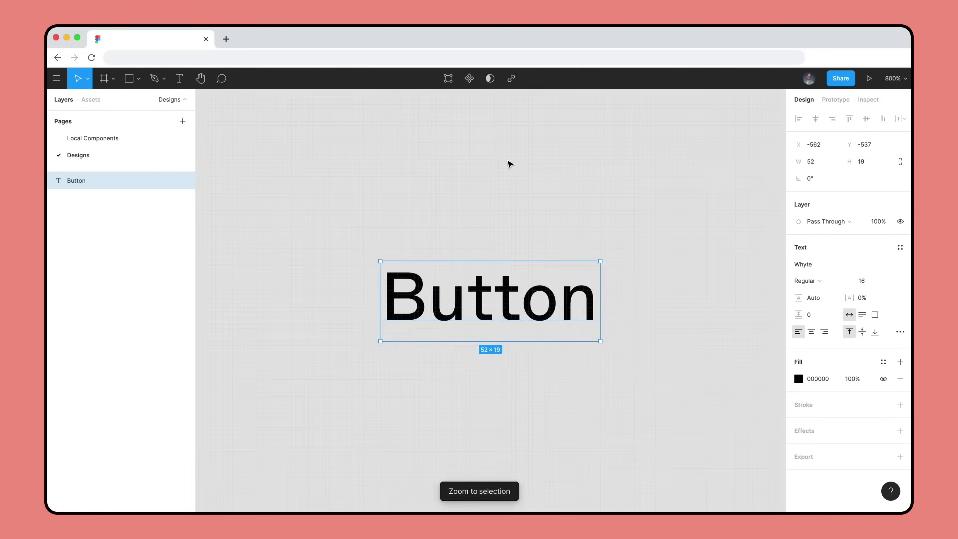
click(900, 246)
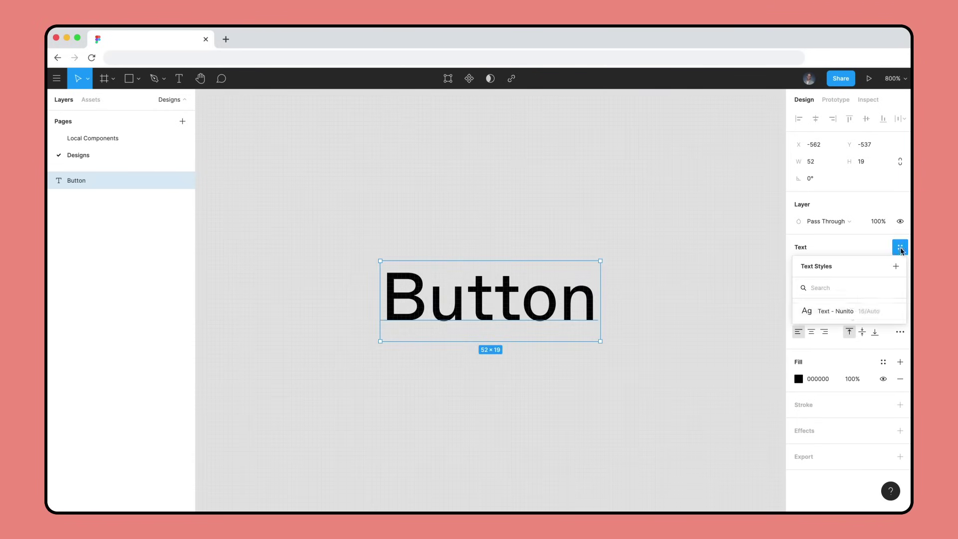
click(845, 316)
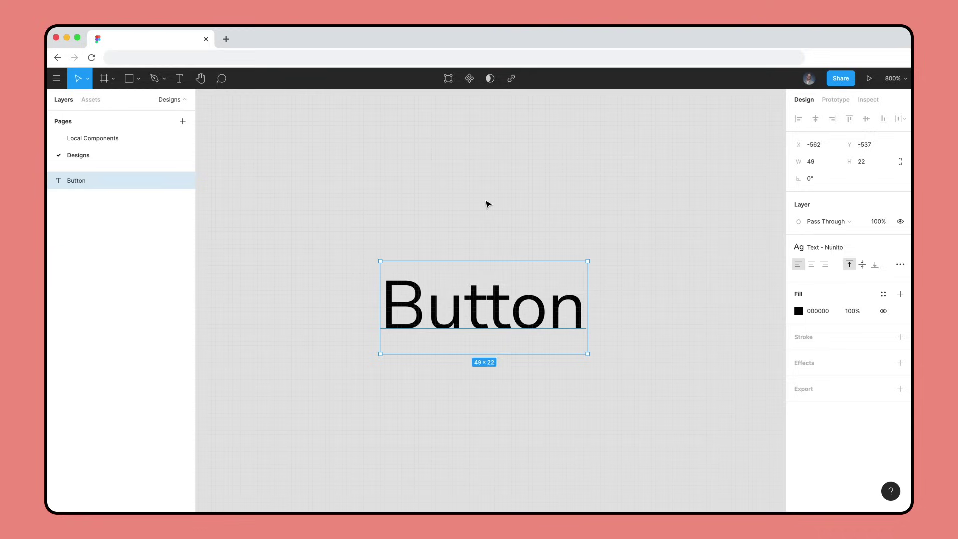
- Wrap the Button text in an auto-layout frame with a white fill
key(shift+a)
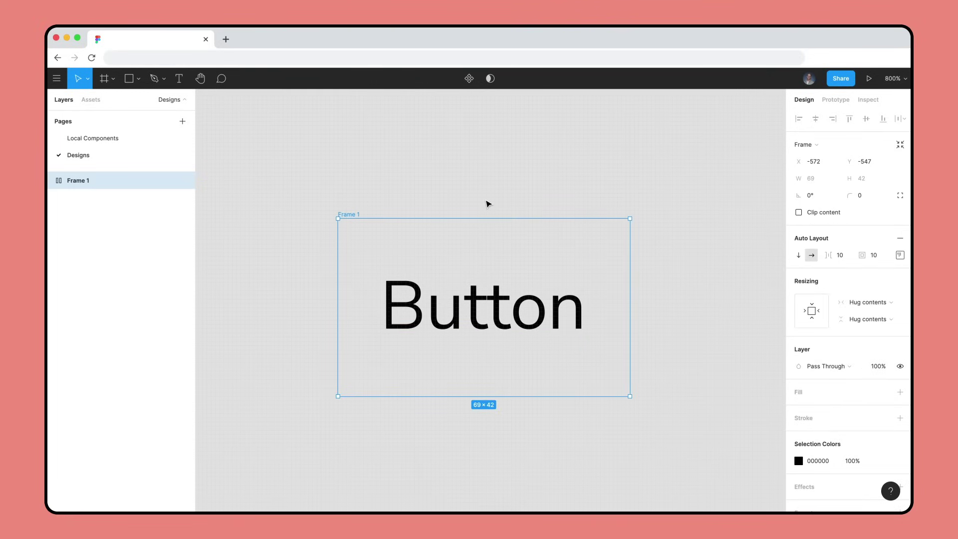
click(899, 392)
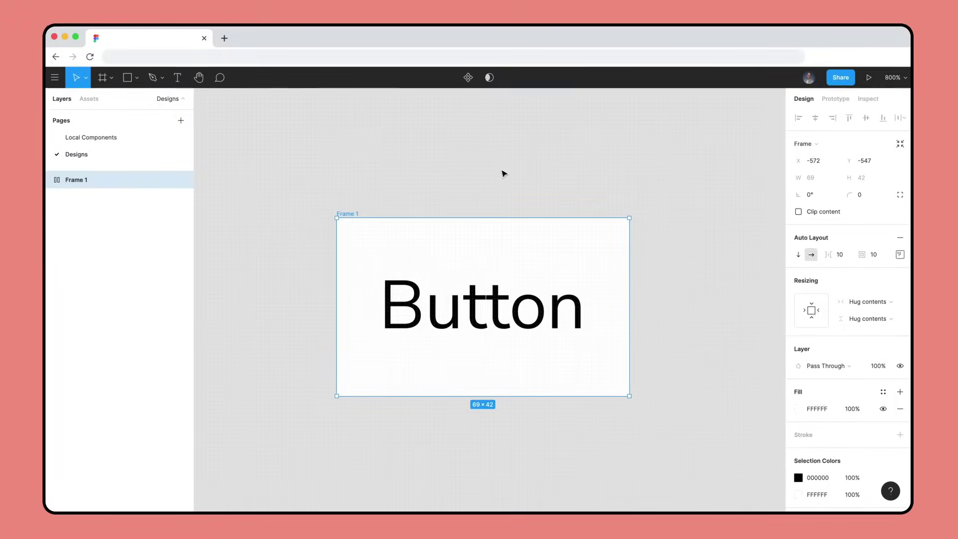
click(272, 0)
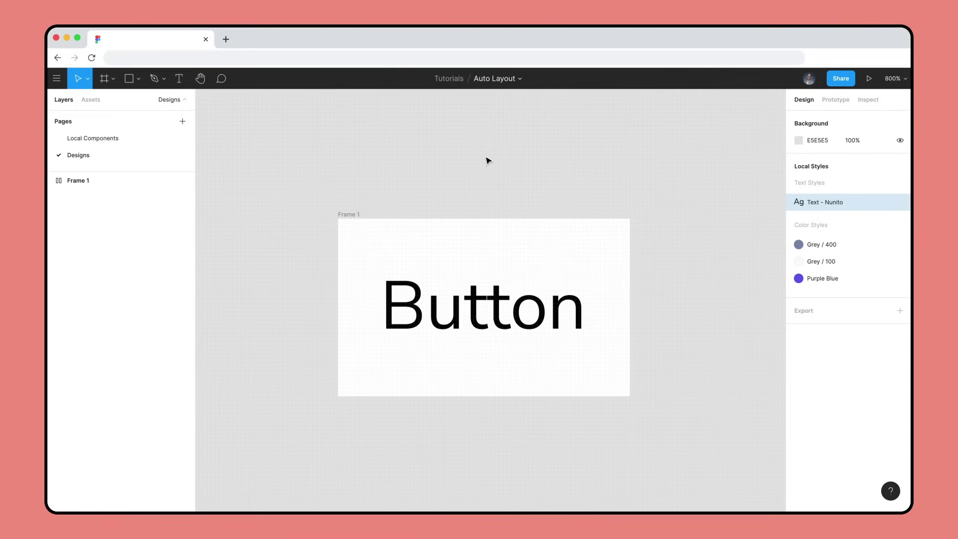
- Change the label to 'Sign Up', then back to 'Button', and reselect Frame 1
double_click(520, 280)
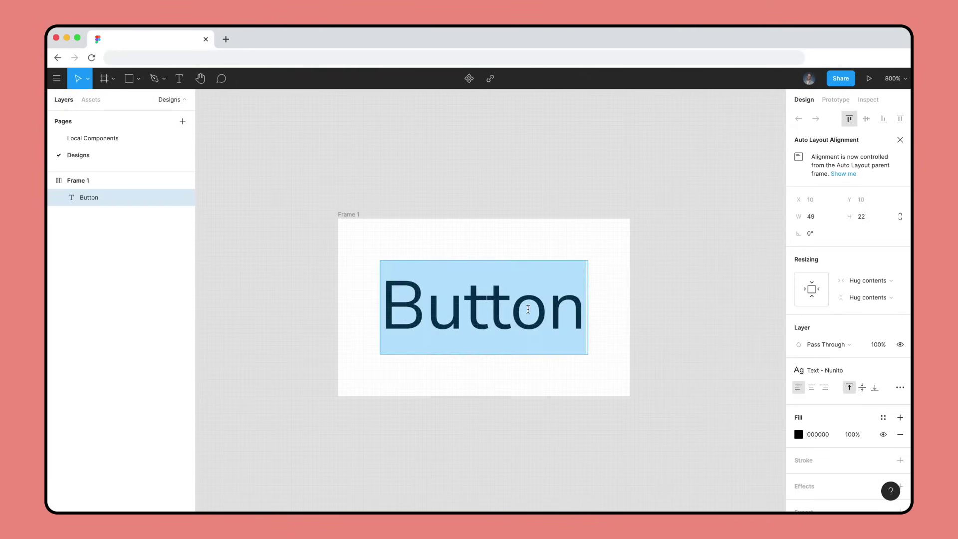
text(Sign Up)
key(Escape)
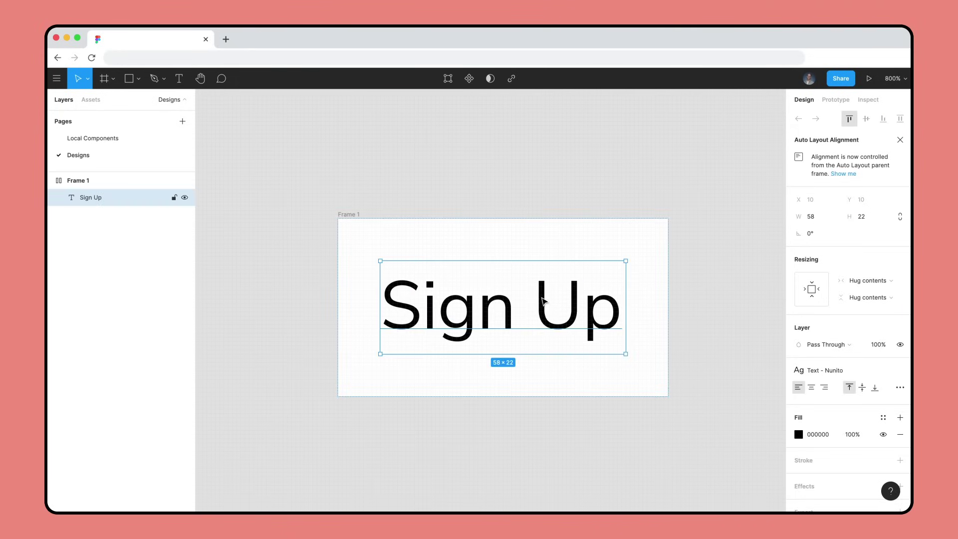
double_click(544, 301)
text(Button)
key(Escape)
key(Escape)
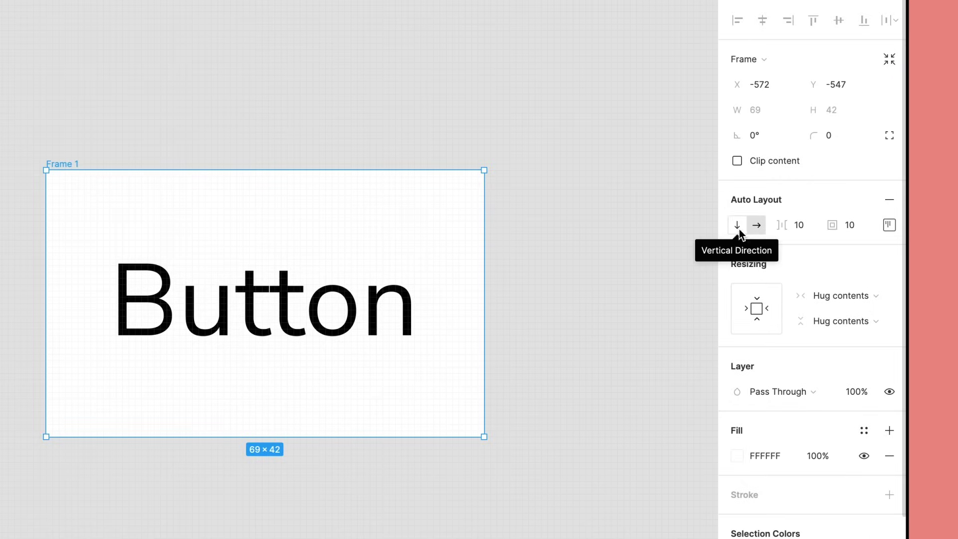
click(796, 234)
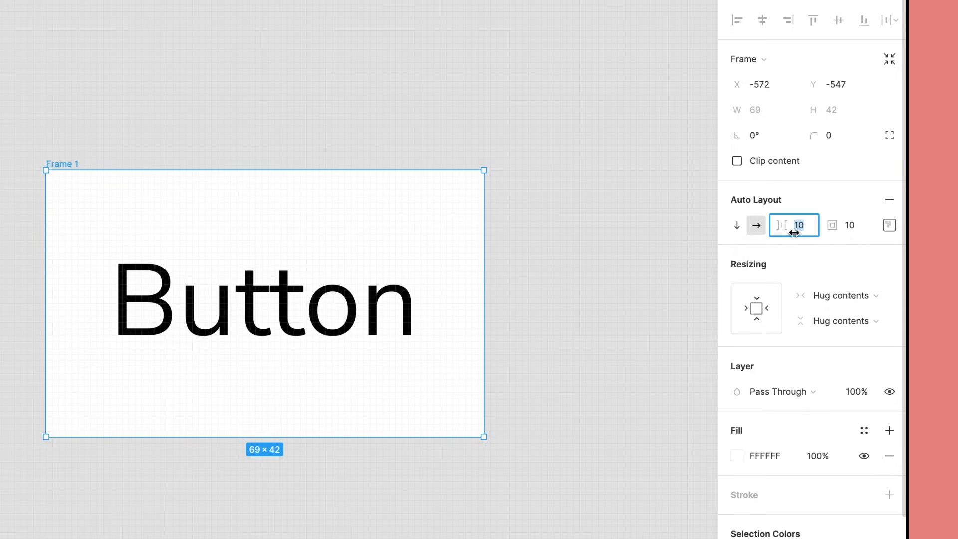
text(40)
key(Return)
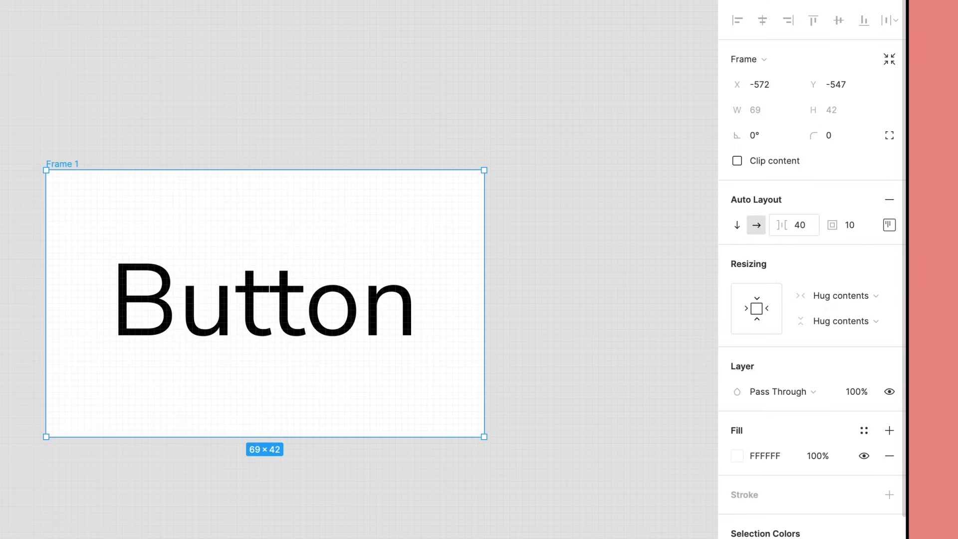
click(805, 228)
text(10)
key(Return)
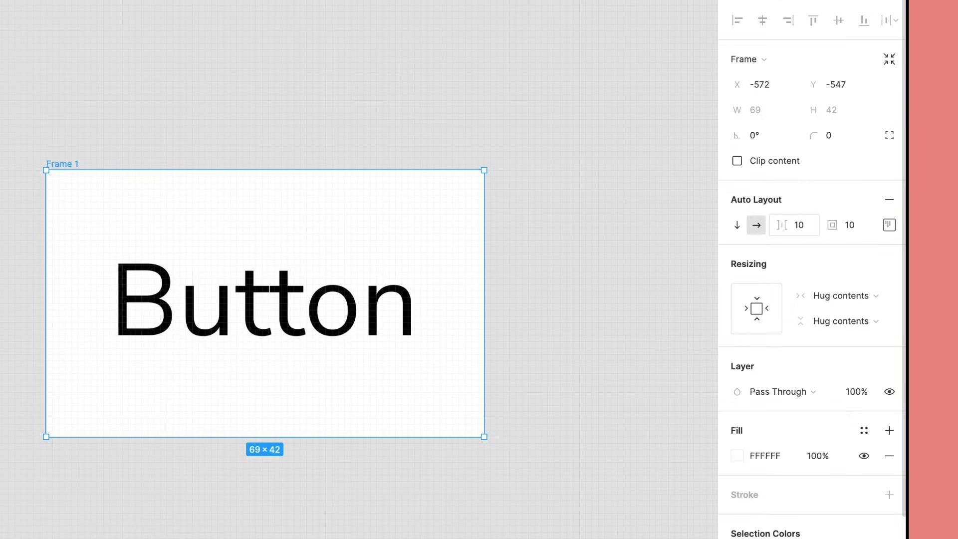
- Set Frame 1's padding to 8,16 so the button resizes to 81×38
click(847, 230)
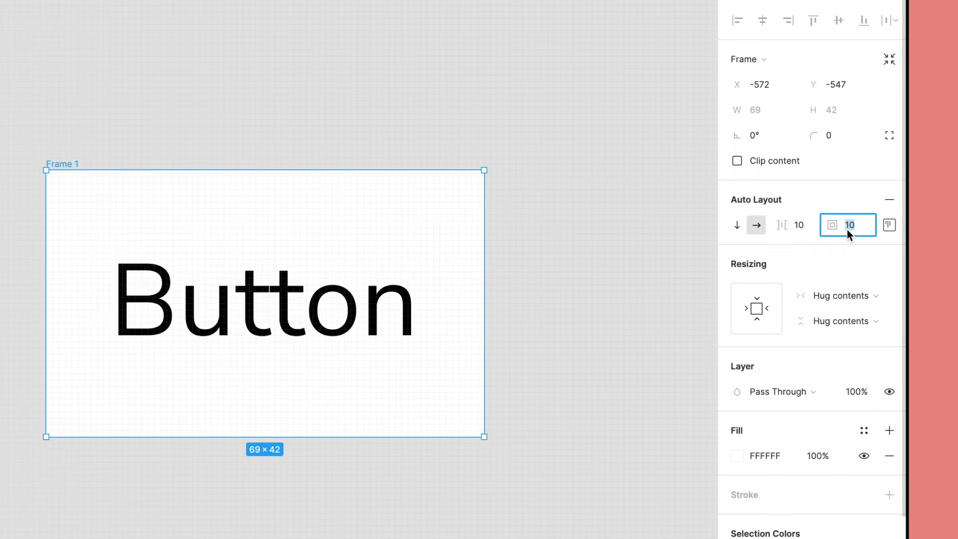
text(8,16)
key(Return)
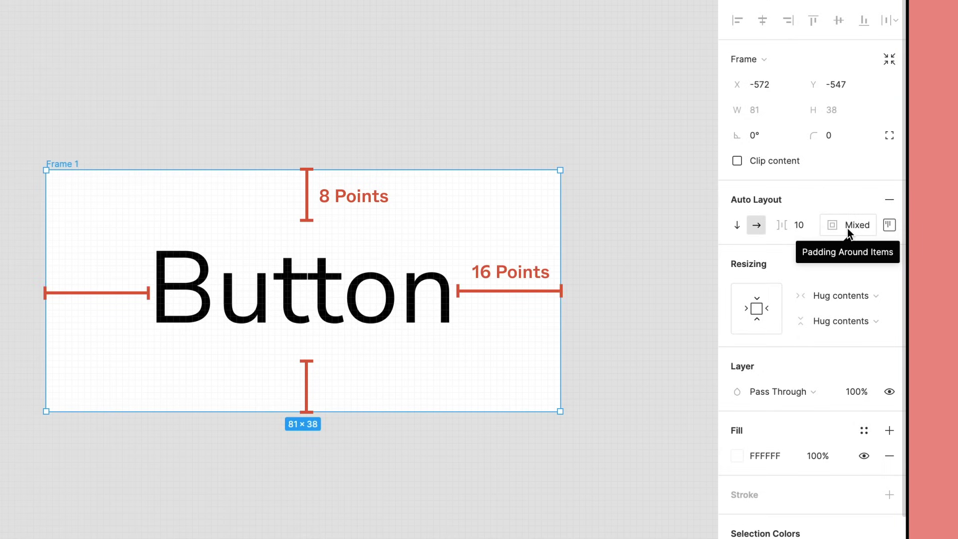
click(889, 225)
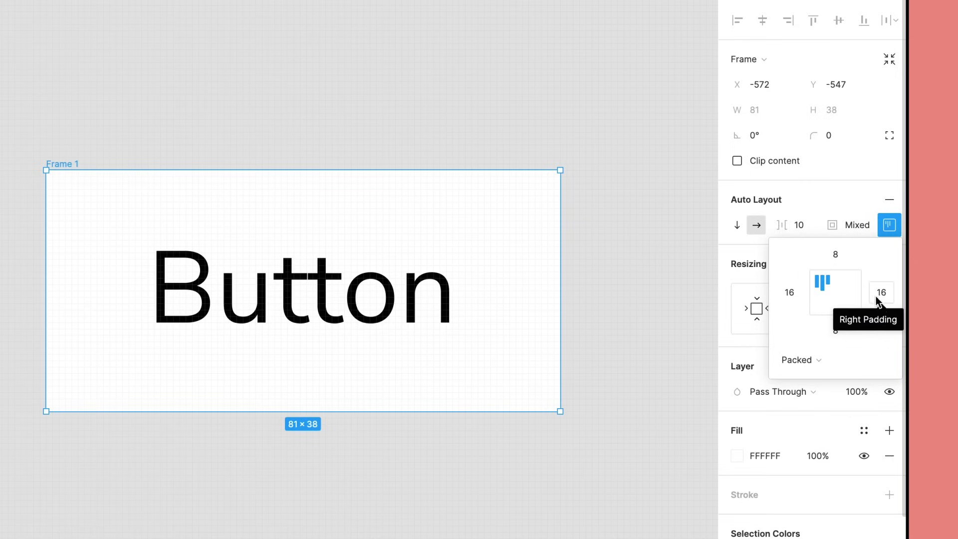
click(316, 68)
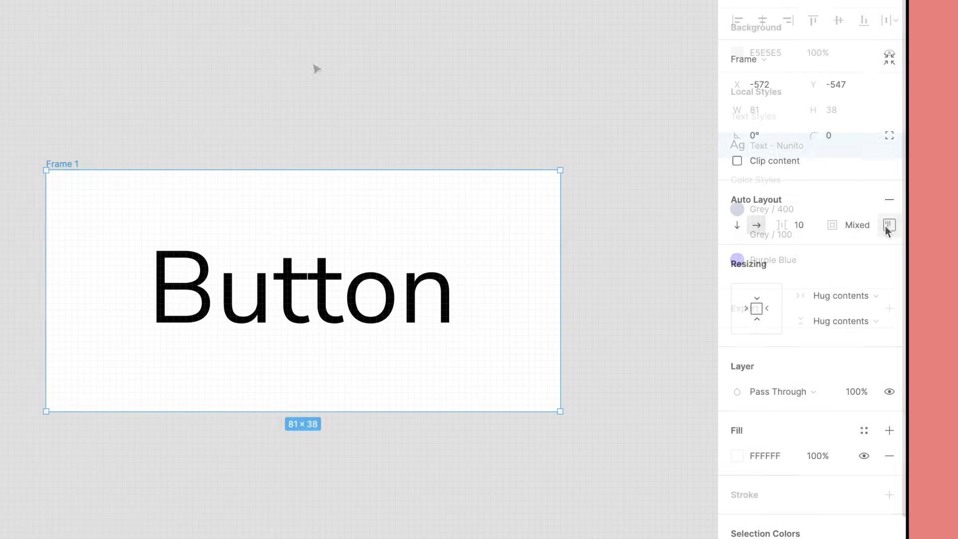
click(53, 169)
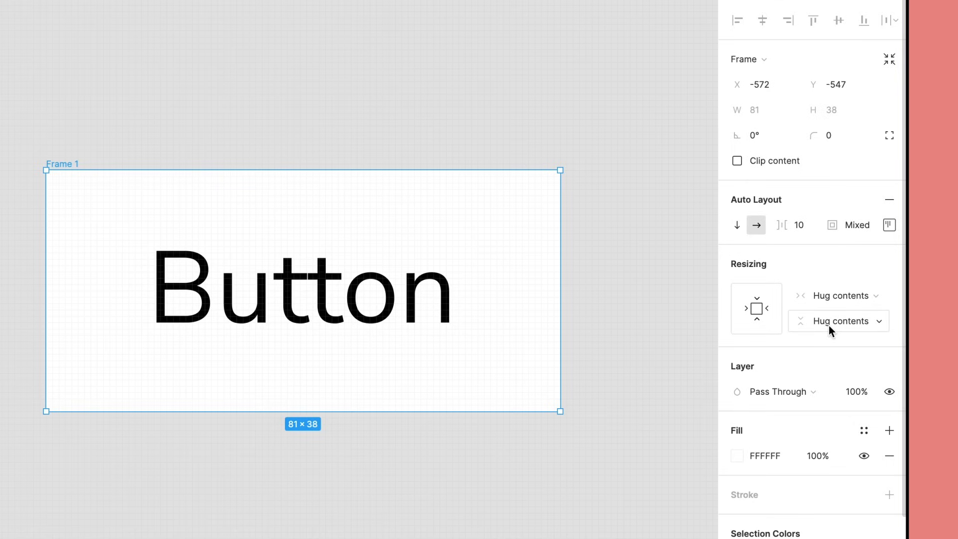
click(874, 324)
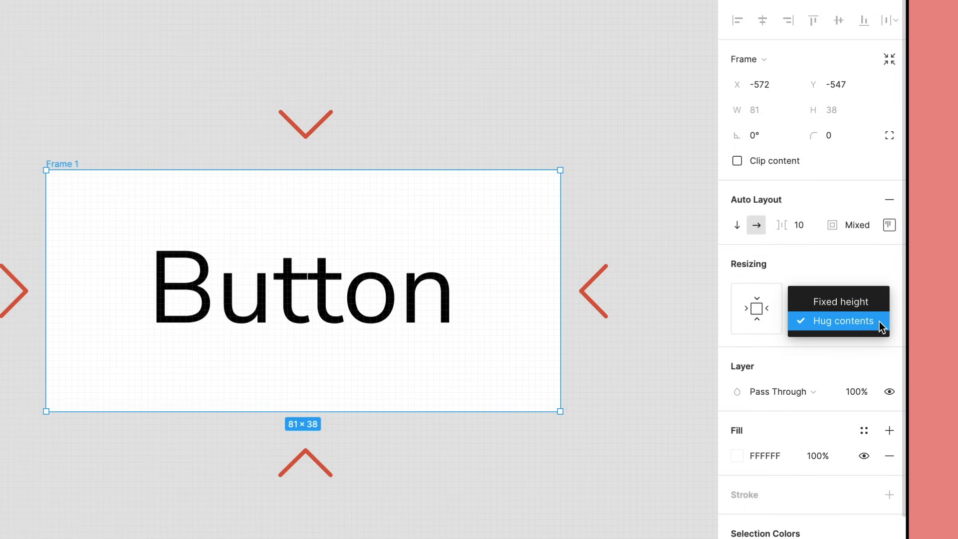
click(881, 326)
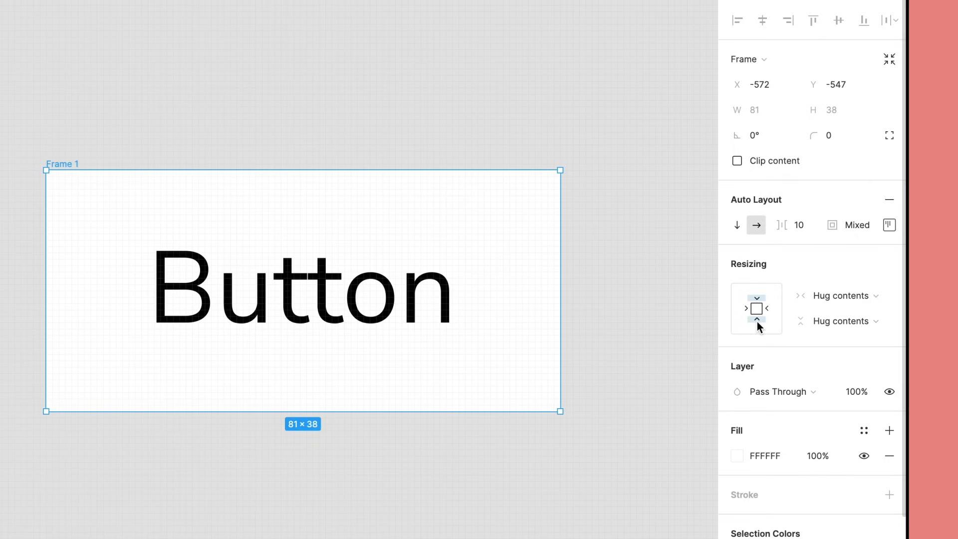
click(413, 298)
click(885, 266)
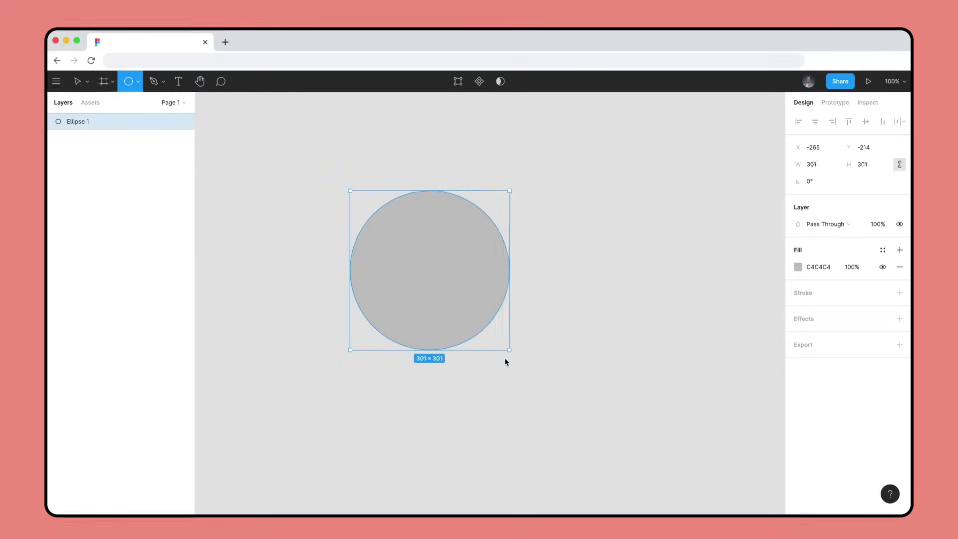
drag(505, 357, 540, 401)
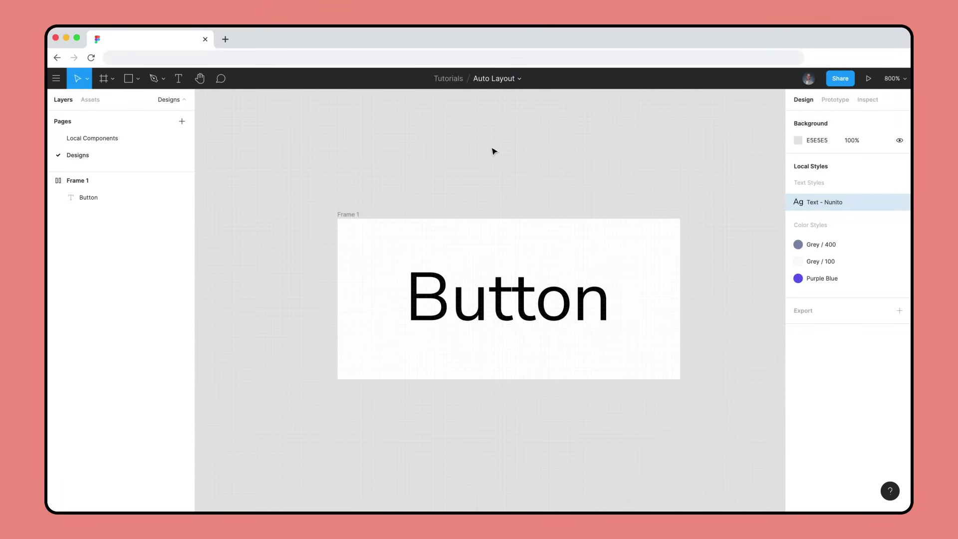
- Give Frame 1 a corner radius of 4 and the Purple Blue fill, with Grey / 100 text
click(341, 220)
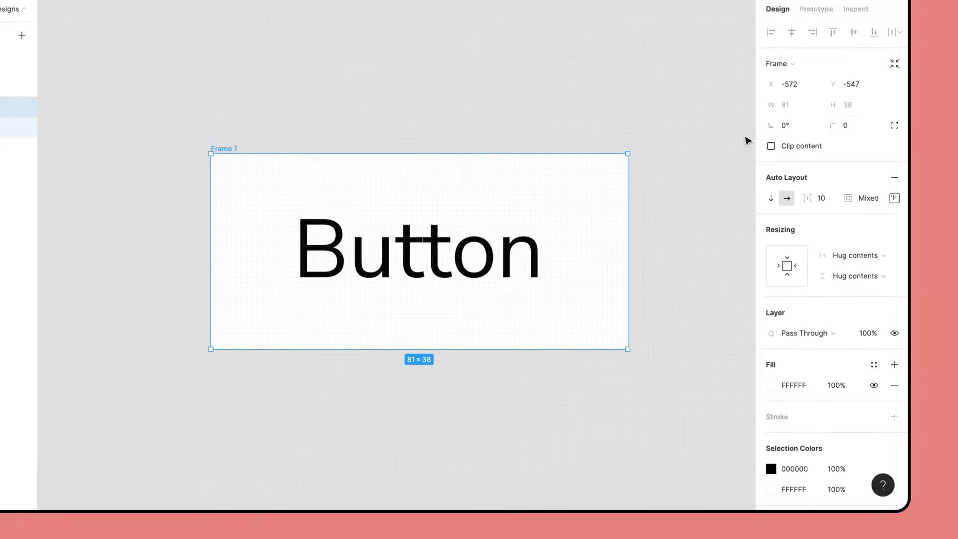
click(863, 193)
text(4)
key(Return)
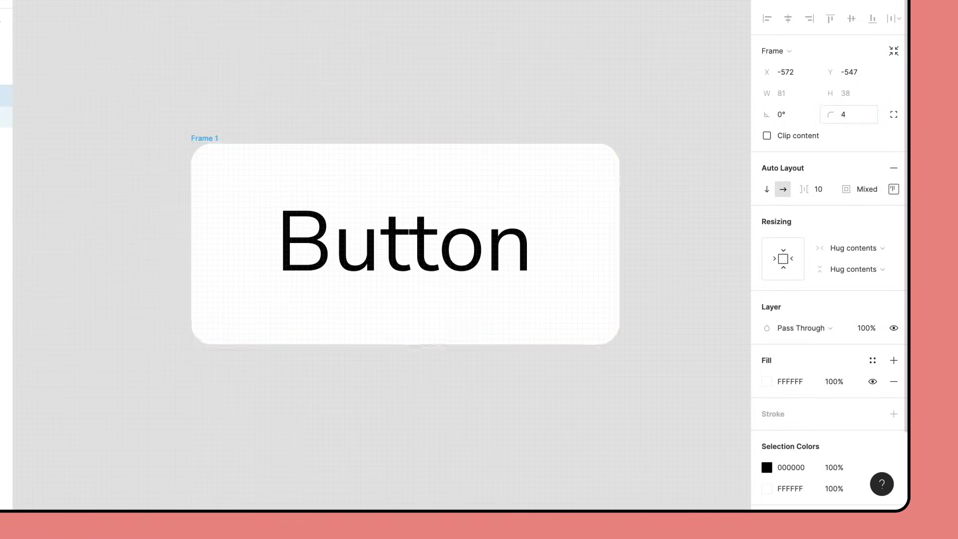
click(872, 360)
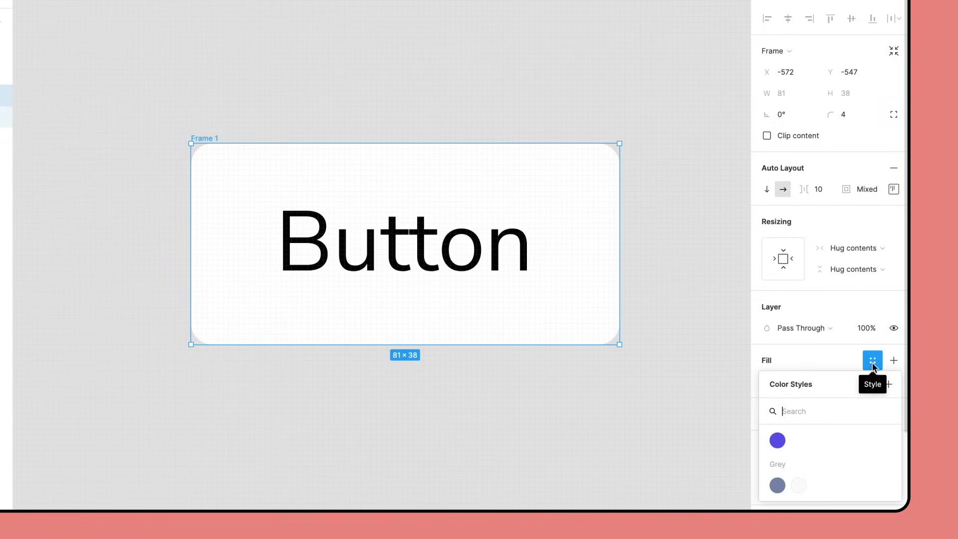
click(777, 440)
click(507, 261)
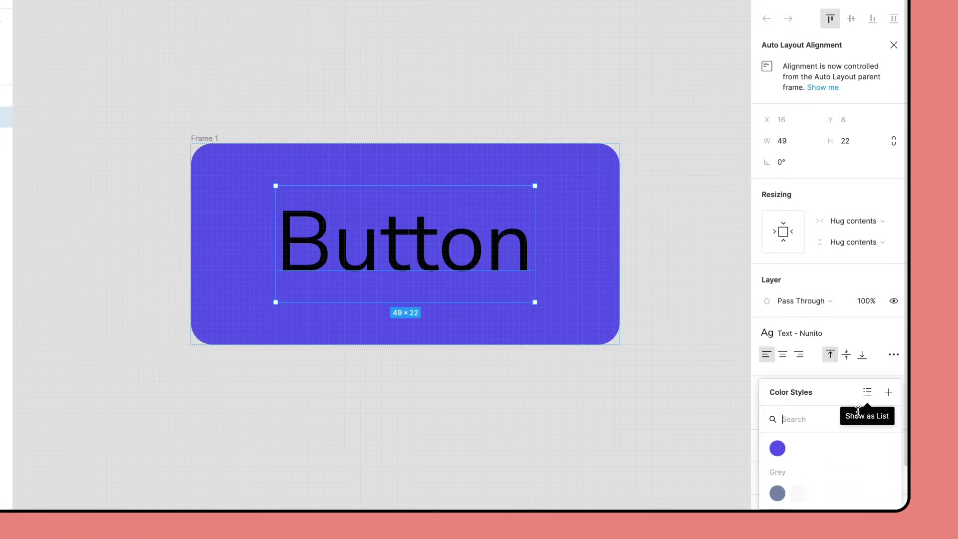
click(799, 493)
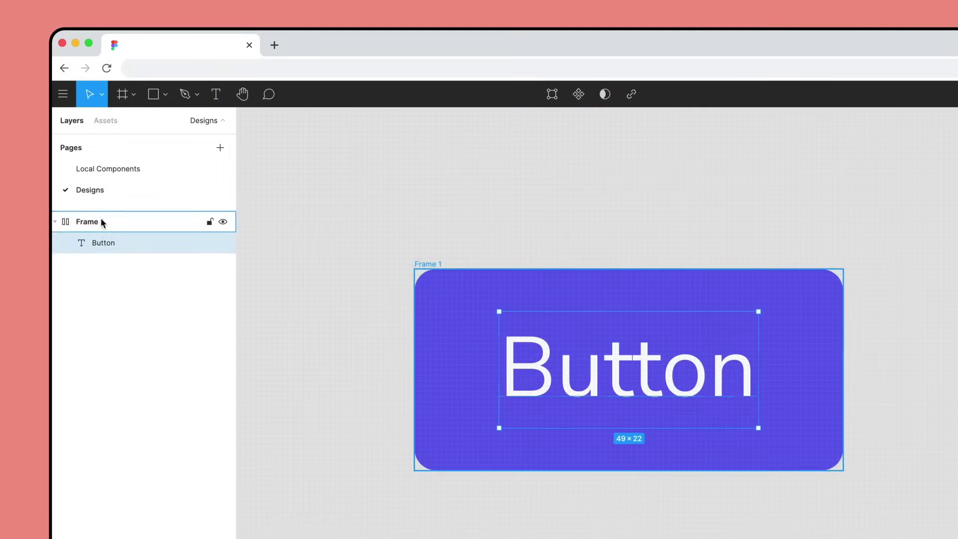
- Rename the layers 'Button / Primary' and 'Label', and make the frame a component
double_click(105, 221)
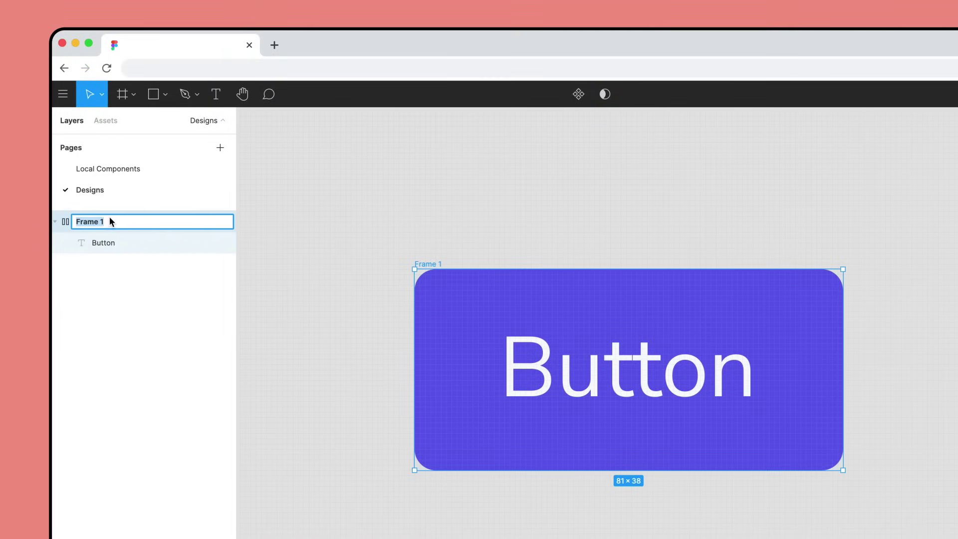
text(Button / Primary)
click(115, 243)
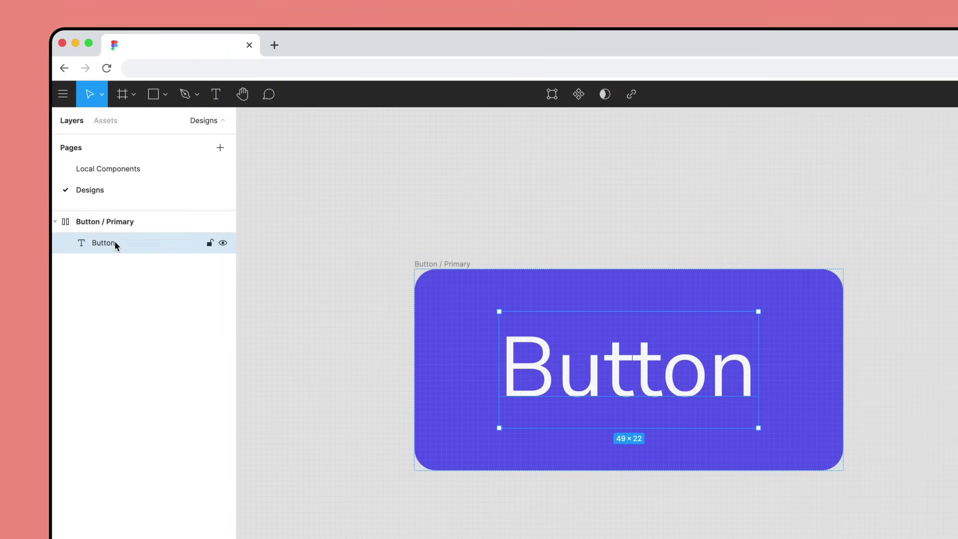
double_click(114, 244)
text(Label)
key(Return)
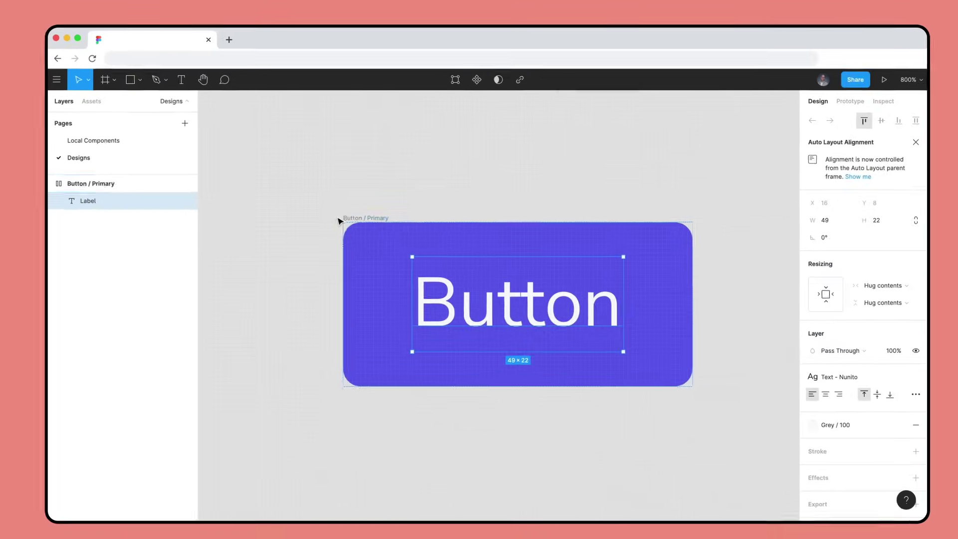
click(353, 218)
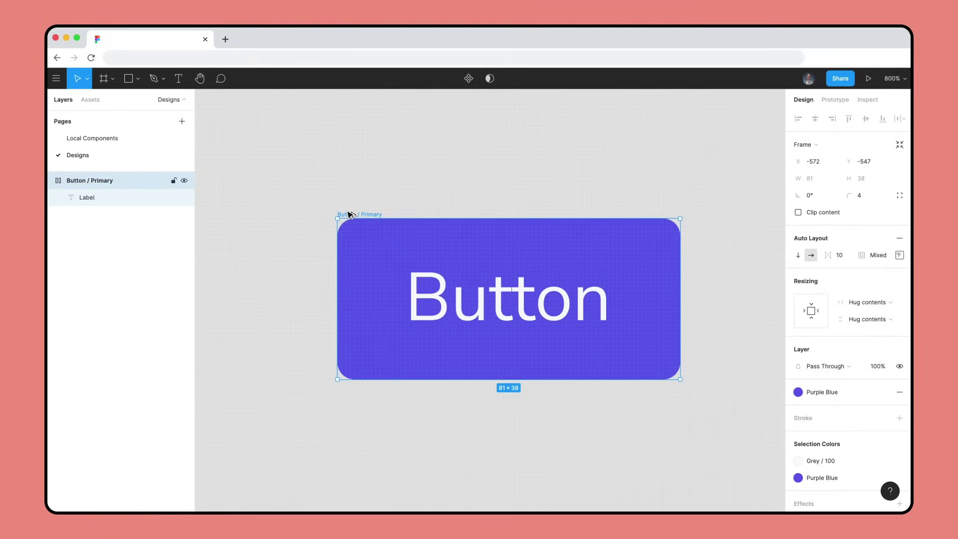
key(super+alt+k)
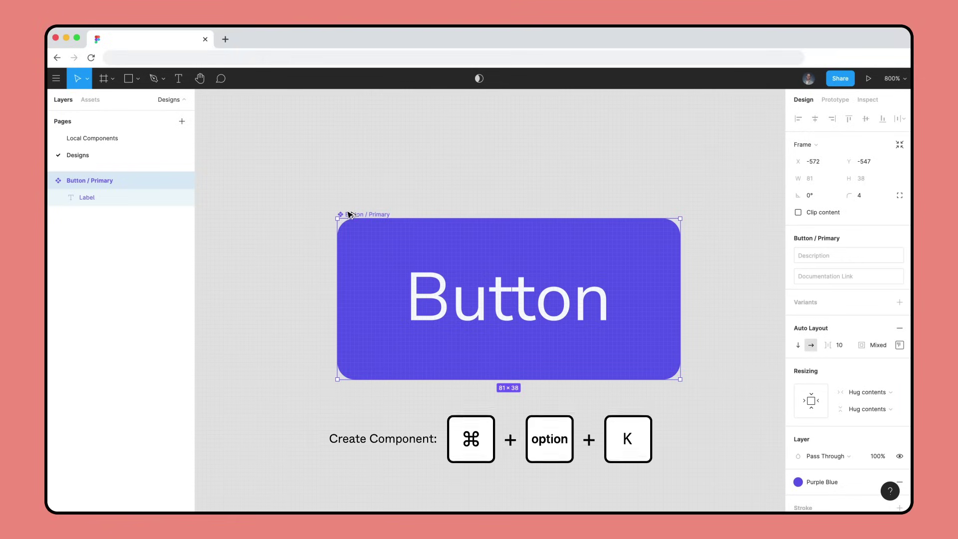
- Wrap the Button text in a Purple Blue auto-layout frame and give the text the Grey / 100 style
click(507, 143)
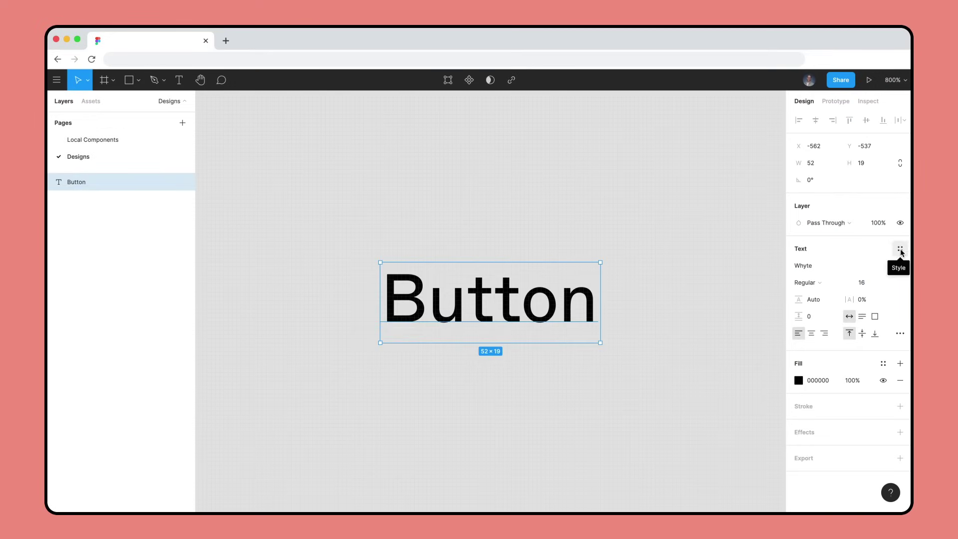
key(shift+a)
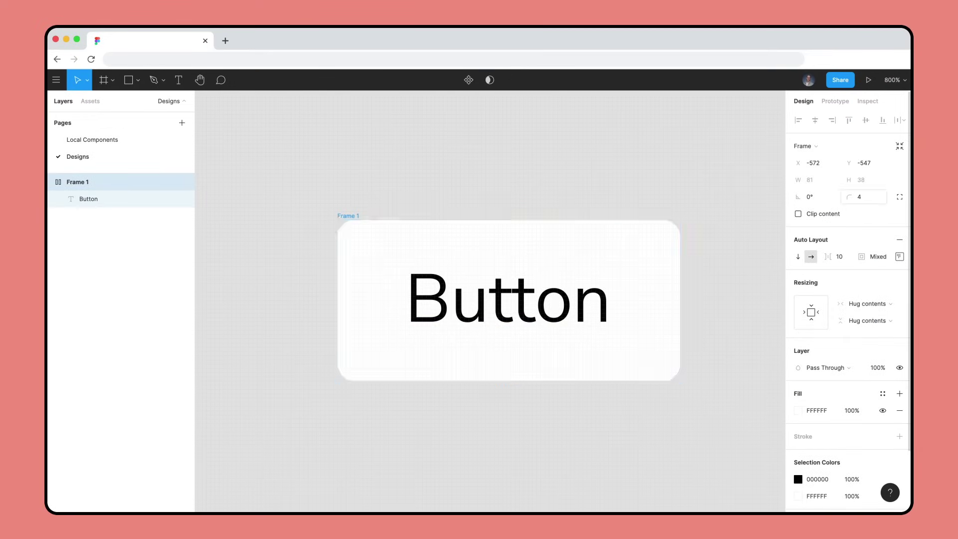
click(882, 393)
click(806, 455)
click(577, 310)
click(882, 420)
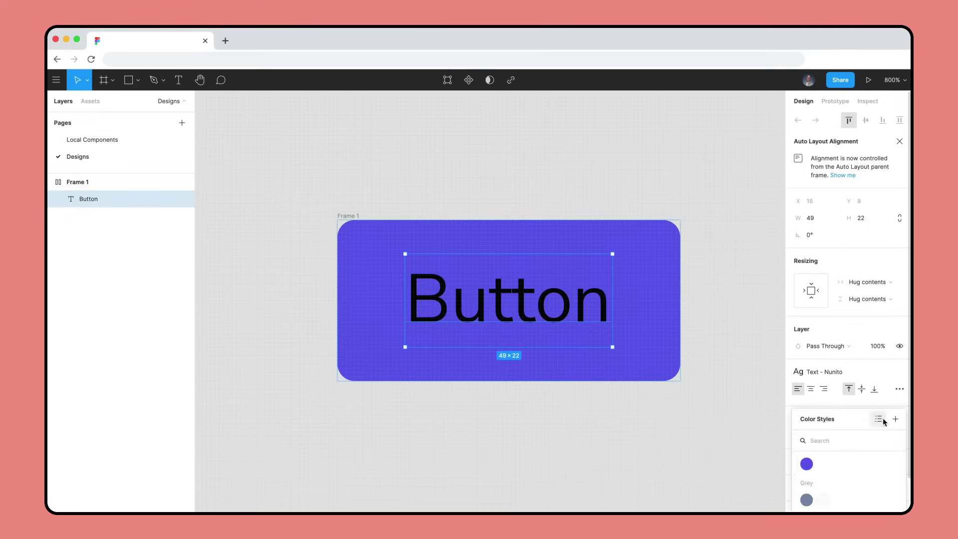
click(806, 496)
double_click(88, 184)
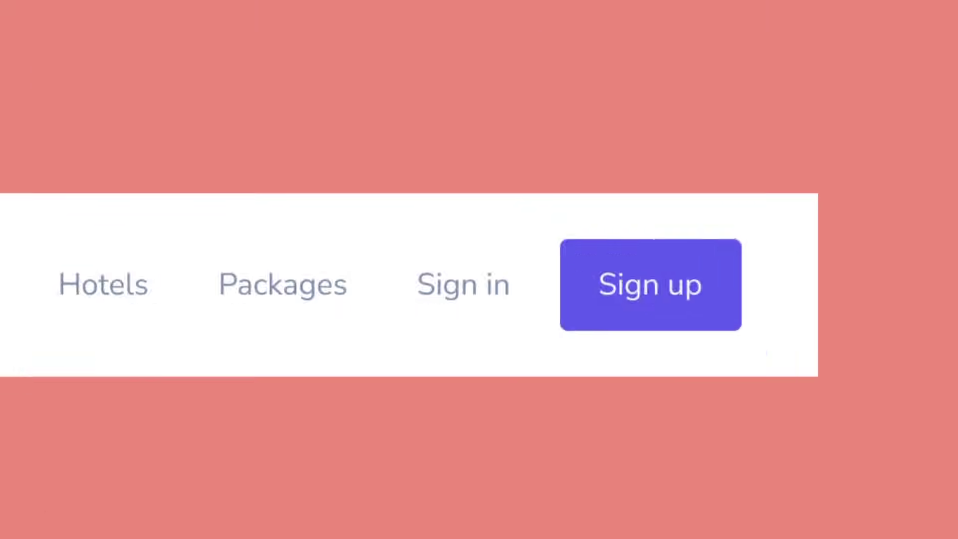